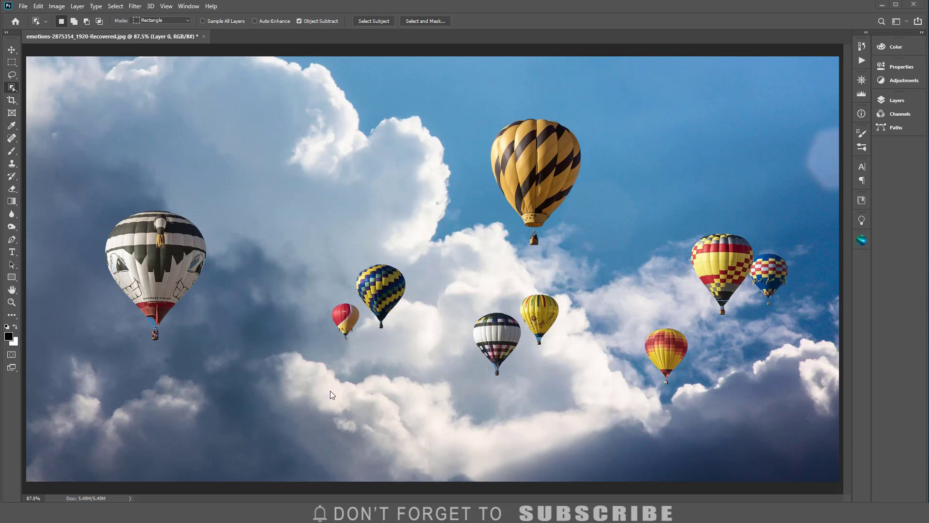
Reveal the Object Selection flyout listing Quick Selection and Magic Wand.
right_click(12, 88)
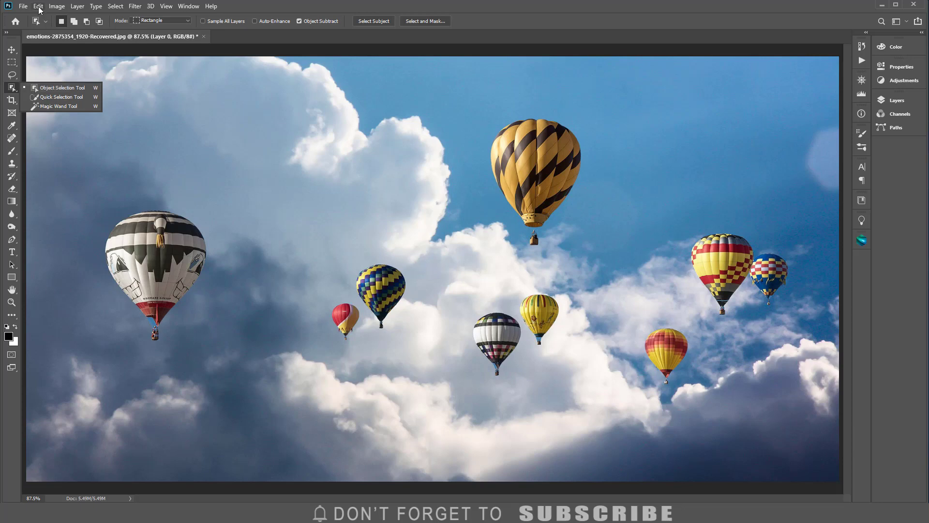
left_click(39, 6)
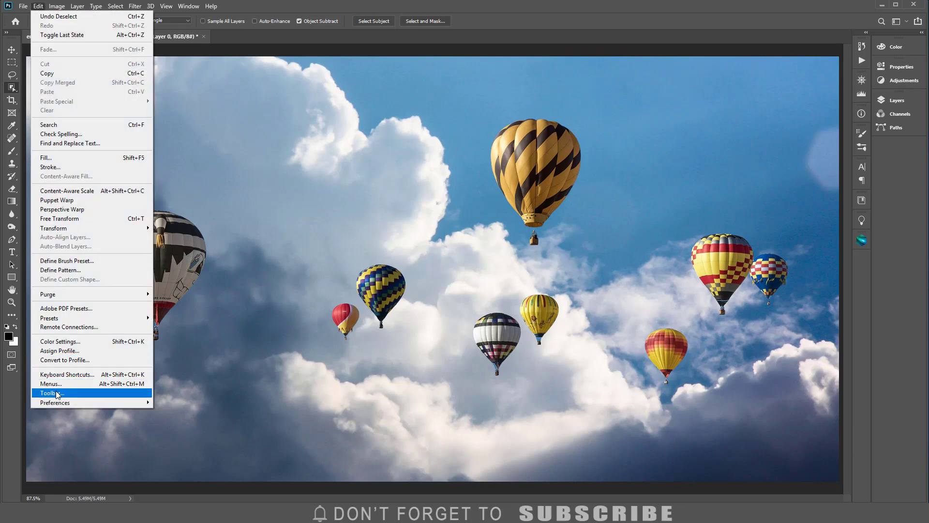
left_click(58, 394)
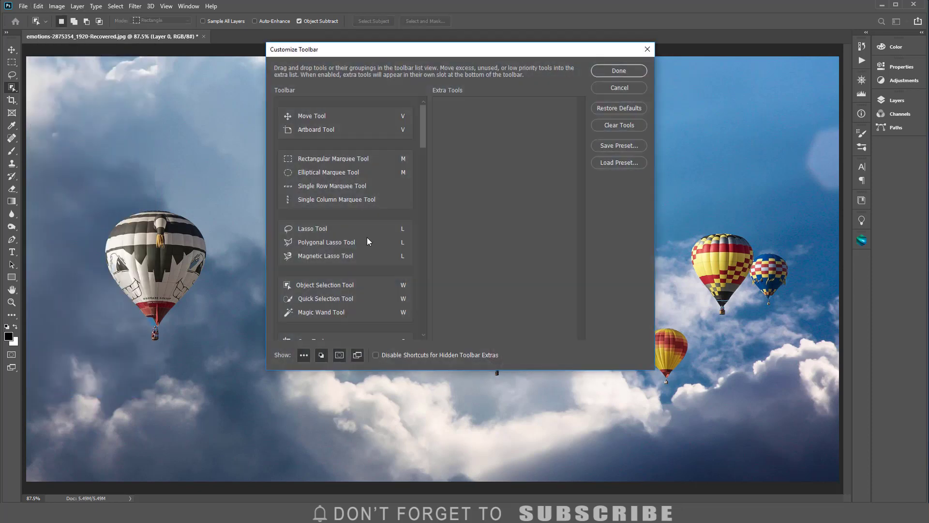
left_click(649, 50)
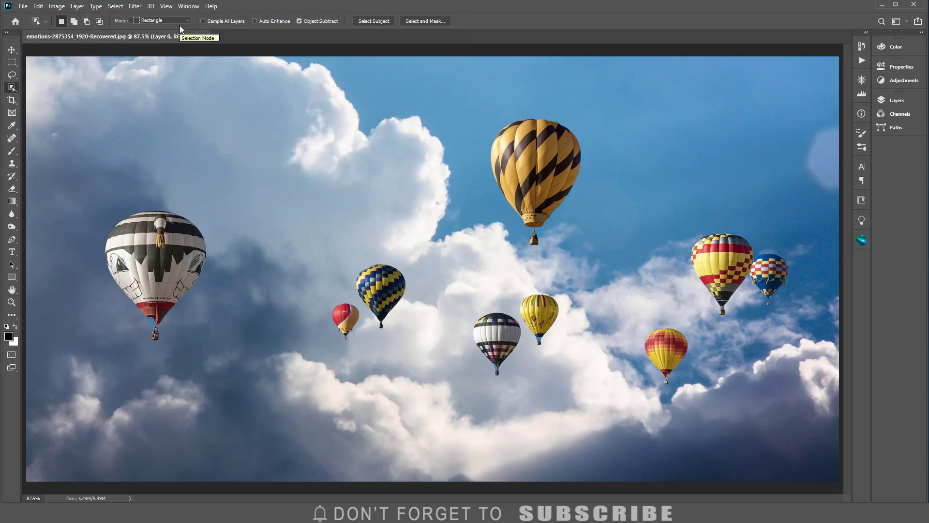
Box-select the left white-and-dark striped balloon in Rectangle mode, then toggle Quick Mask on and off.
left_click(181, 21)
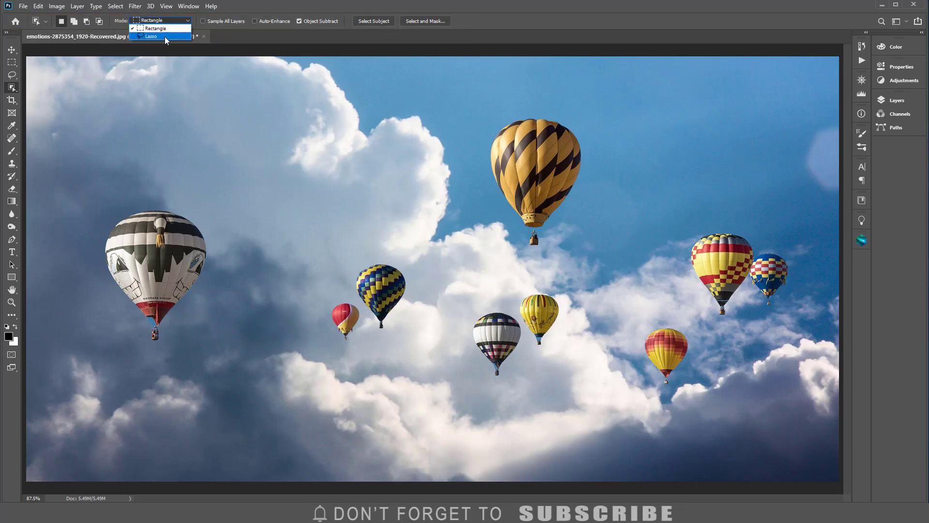
left_click(163, 23)
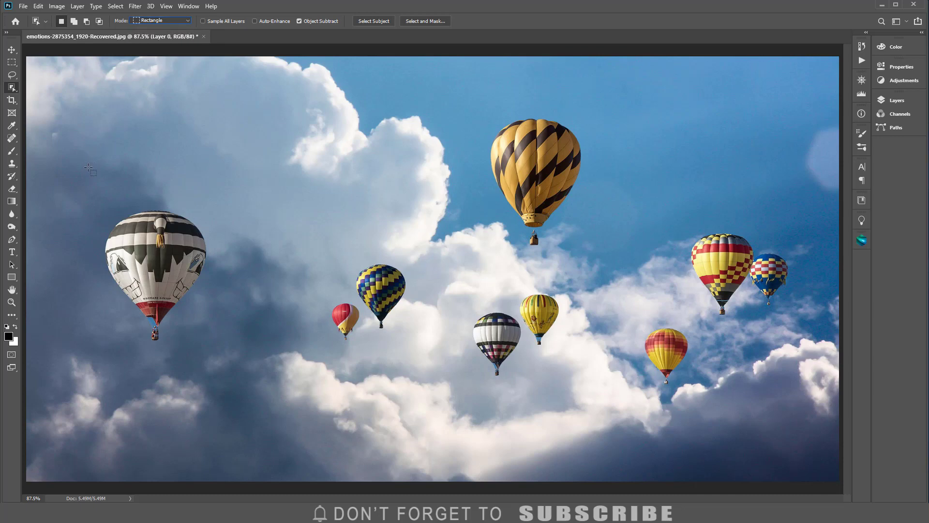
left_click_drag(86, 196, 220, 361)
left_click(12, 355)
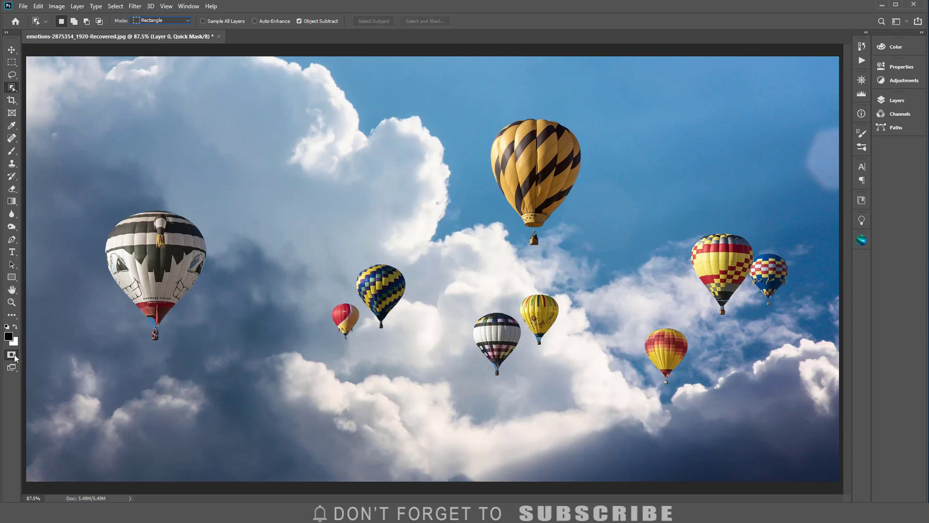
left_click(12, 355)
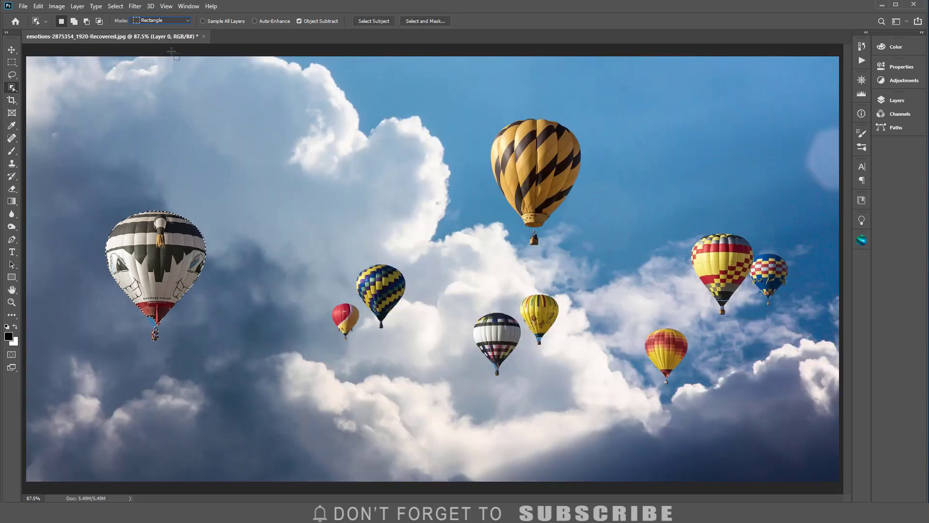
In Lasso mode, outline the top yellow-and-black striped balloon, holding Shift to add.
left_click(162, 21)
left_click(157, 38)
mouse_move(495, 107)
left_mouse_down()
mouse_move(513, 417)
mouse_move(495, 105)
left_mouse_up()
key("shift")
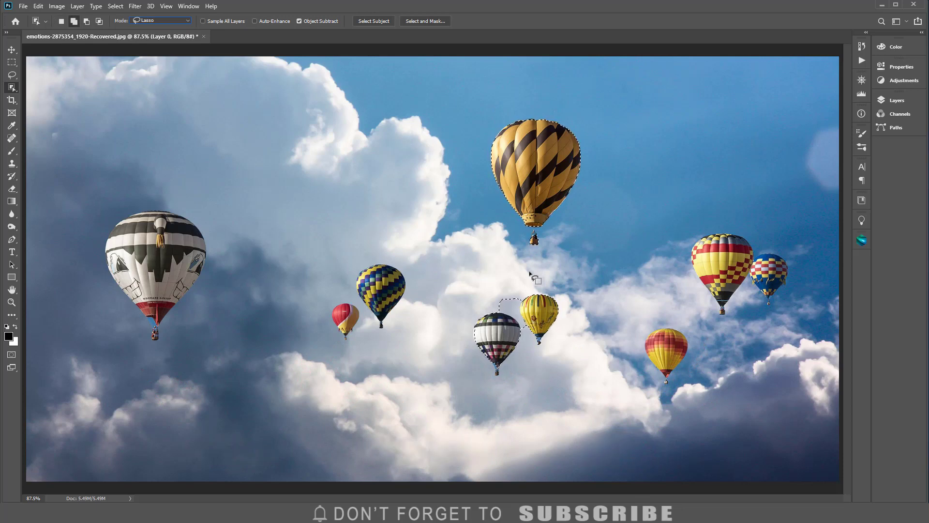
Add the middle balloons with a box, then lasso the left white balloon into the selection.
left_click(161, 21)
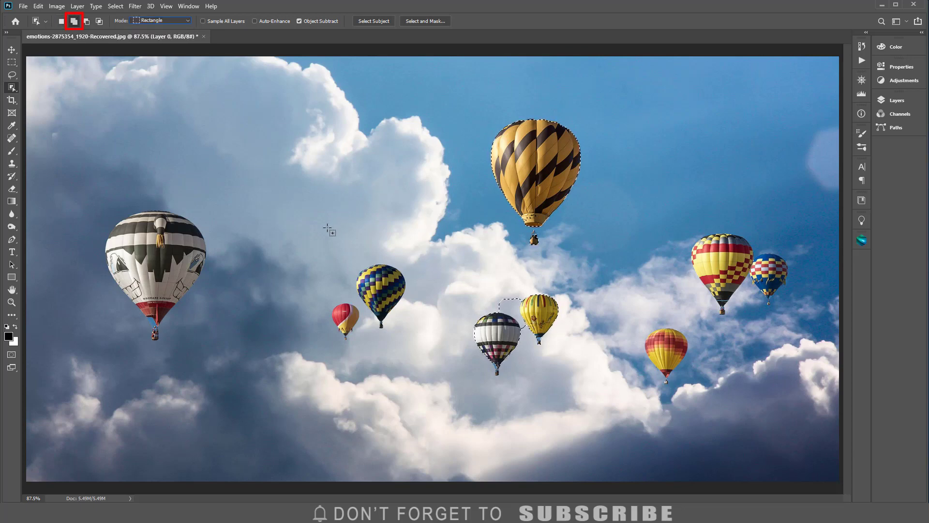
left_click_drag(316, 244, 409, 354)
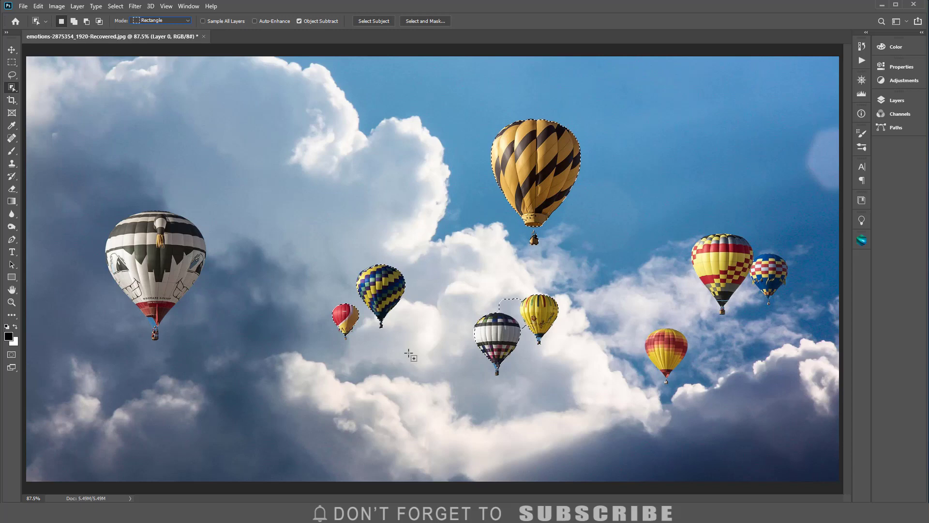
left_click(161, 21)
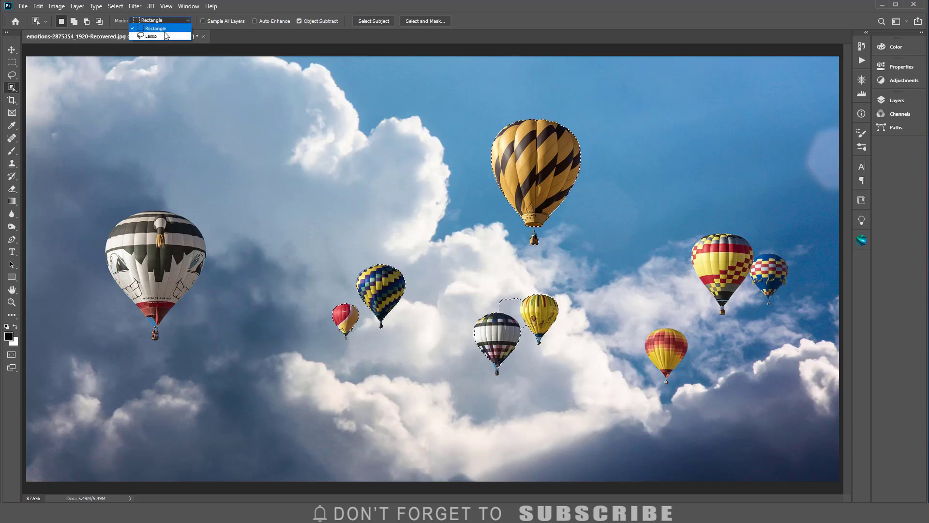
left_click_drag(133, 197, 87, 260)
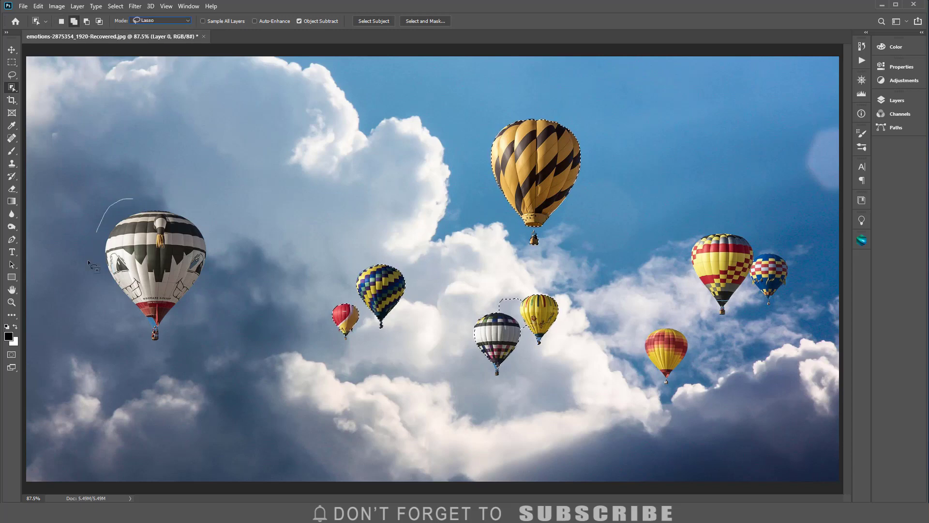
left_click_drag(150, 186, 130, 196)
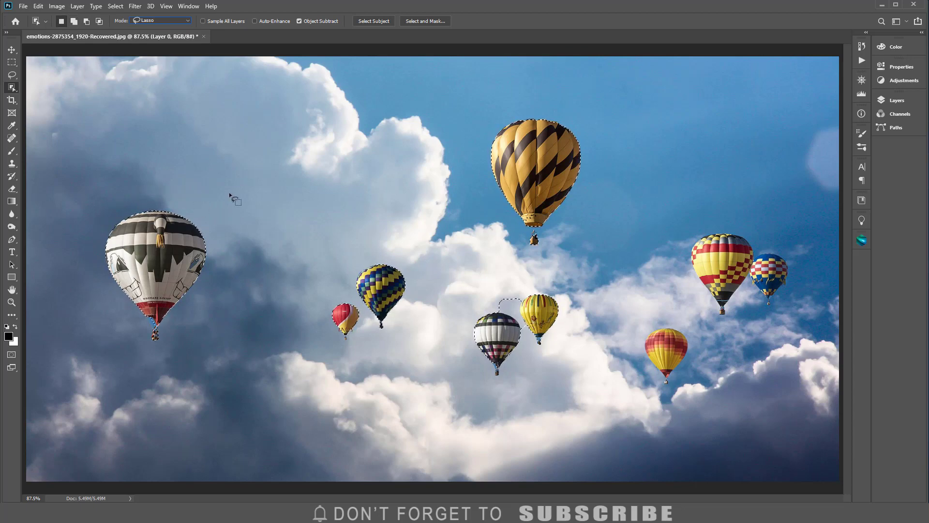
In Rectangle mode, Alt-drag to subtract the stray sliver beside the small yellow balloon.
left_click(188, 21)
left_click(187, 23)
left_click(182, 21)
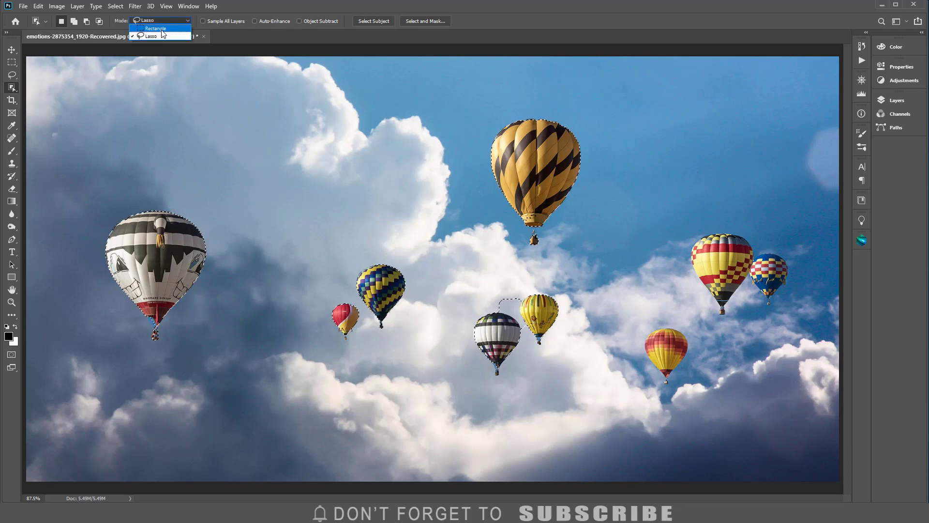
left_click(153, 31)
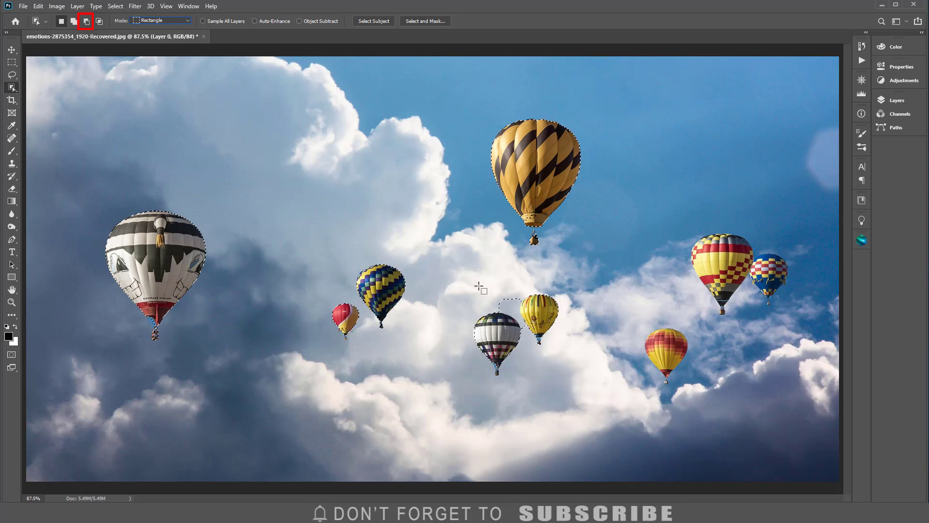
key("alt")
left_click_drag(467, 276, 574, 380)
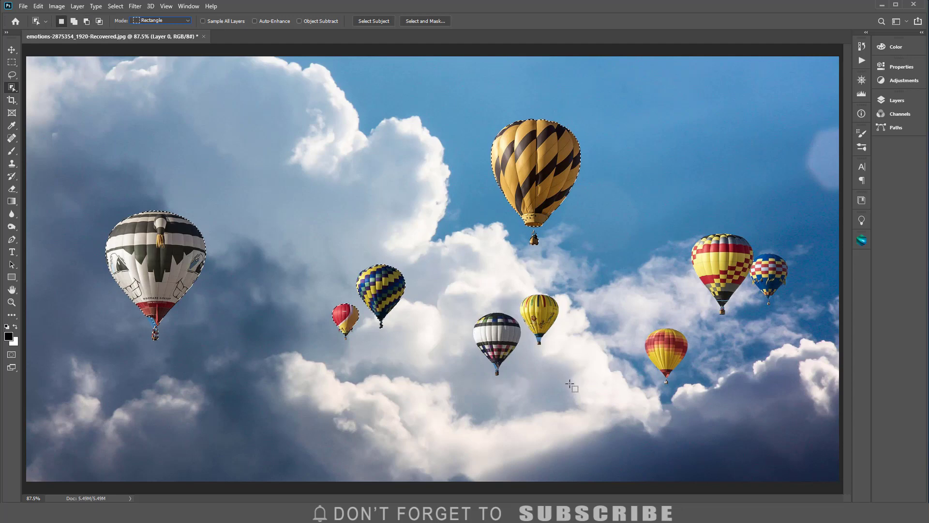
Switch to Lasso mode and outline the small red balloon to add it.
left_click(167, 20)
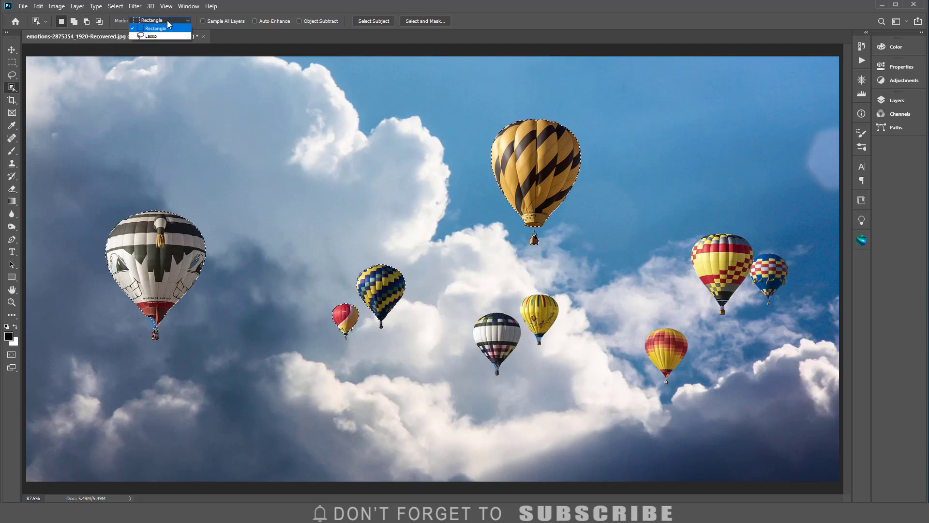
left_click(156, 34)
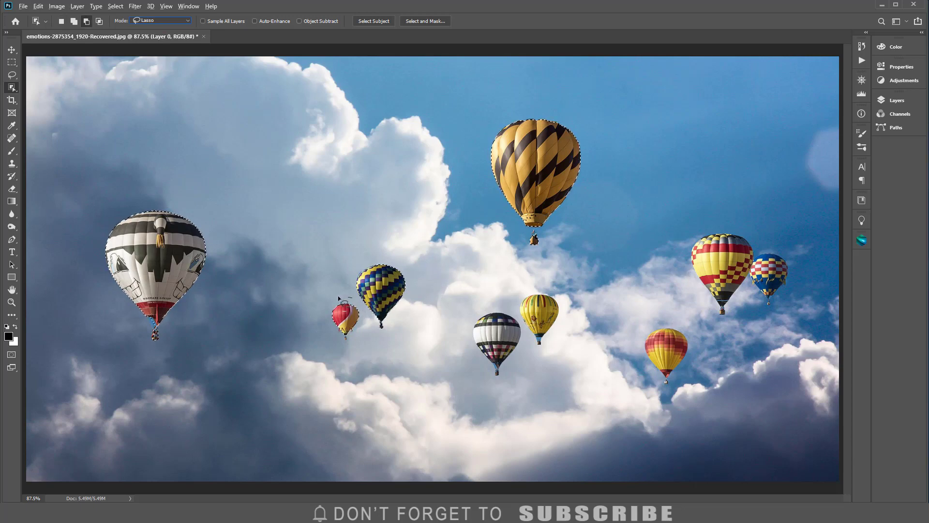
mouse_move(347, 298)
left_mouse_down()
mouse_move(369, 343)
mouse_move(352, 301)
left_mouse_up()
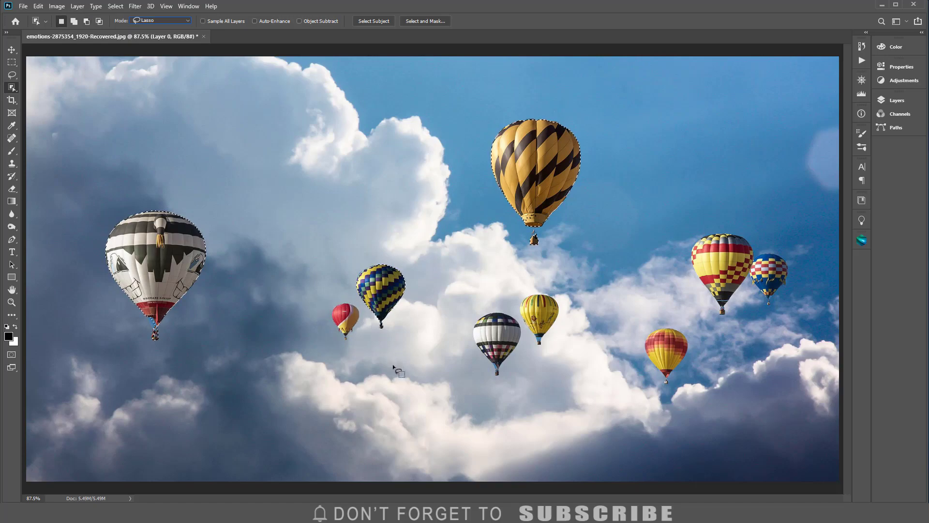